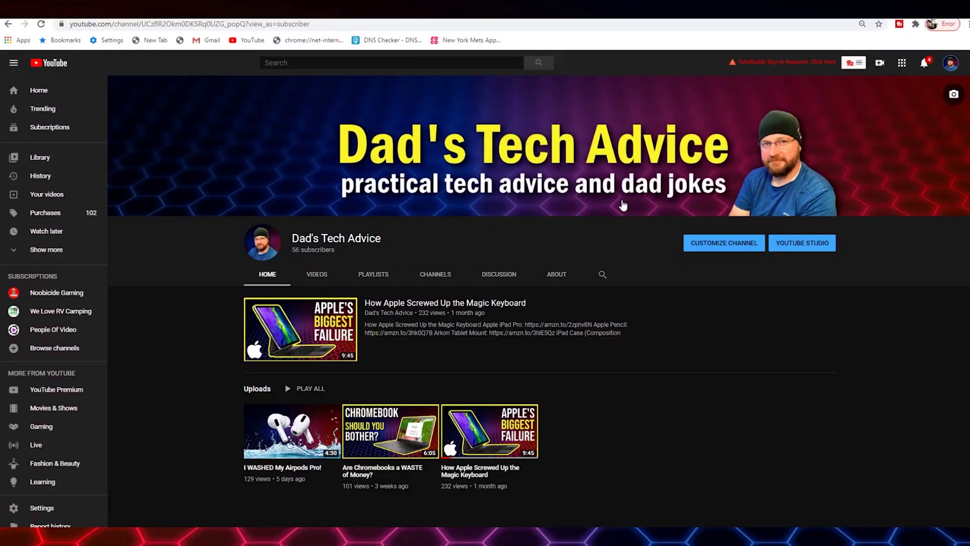
Upload pinterest.mp4 from the PREMIER_PRO folder through Create > Upload video
left_click(879, 64)
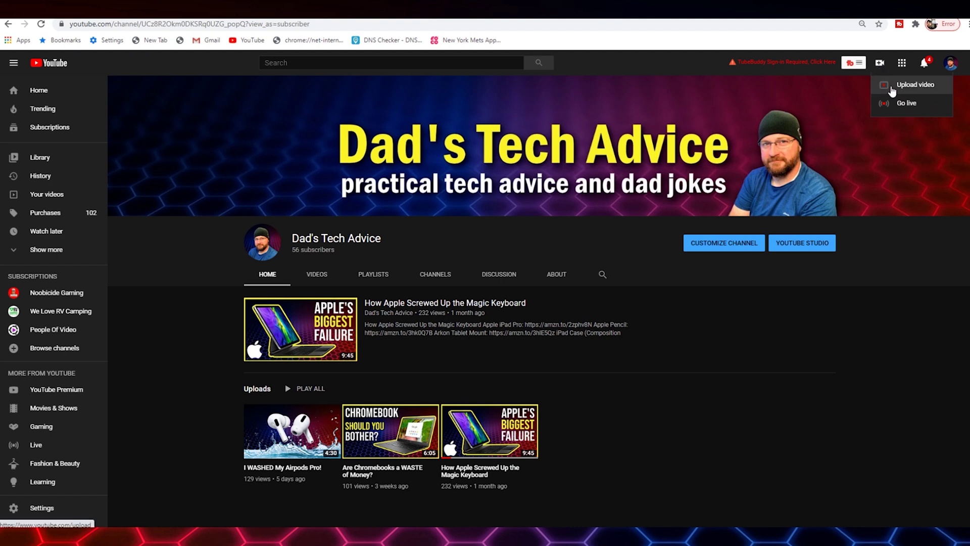
left_click(895, 85)
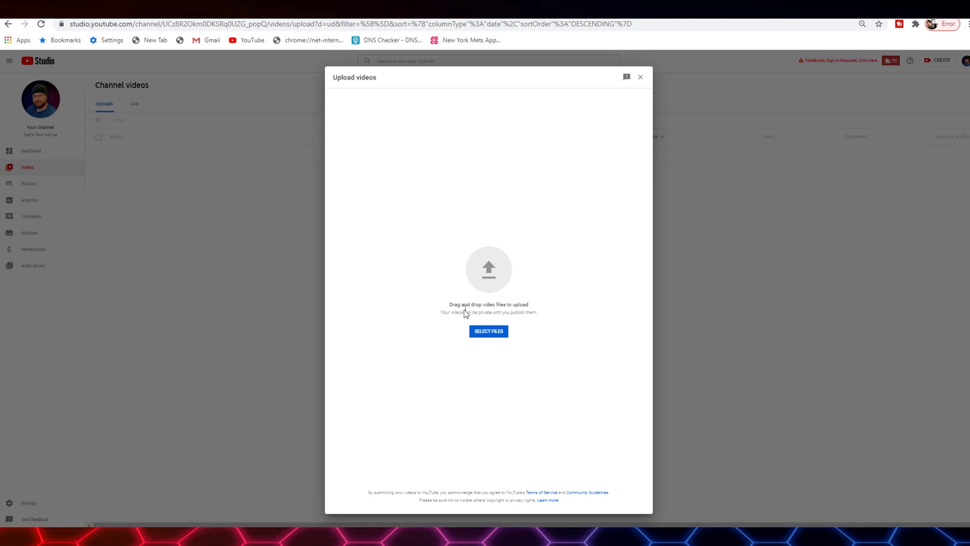
left_click(482, 334)
left_click(318, 92)
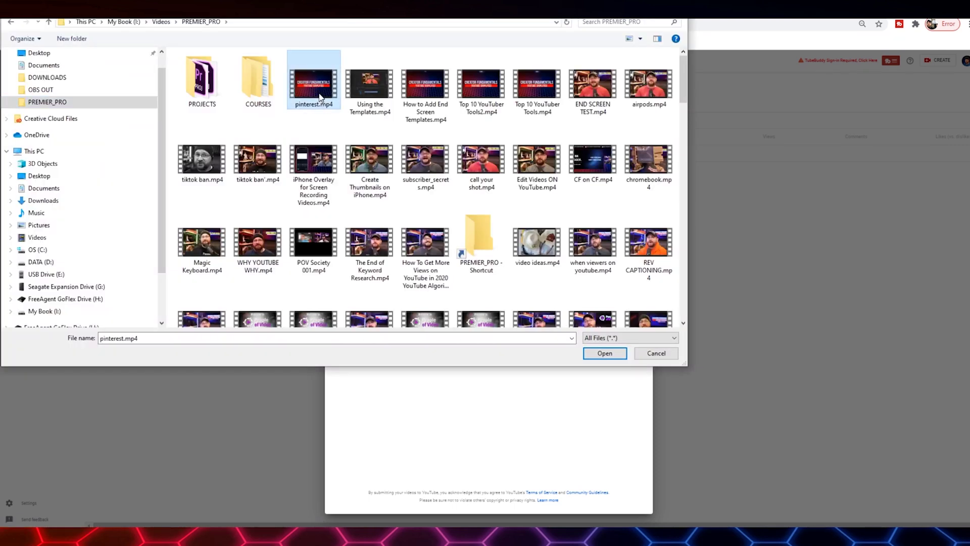
left_click(604, 353)
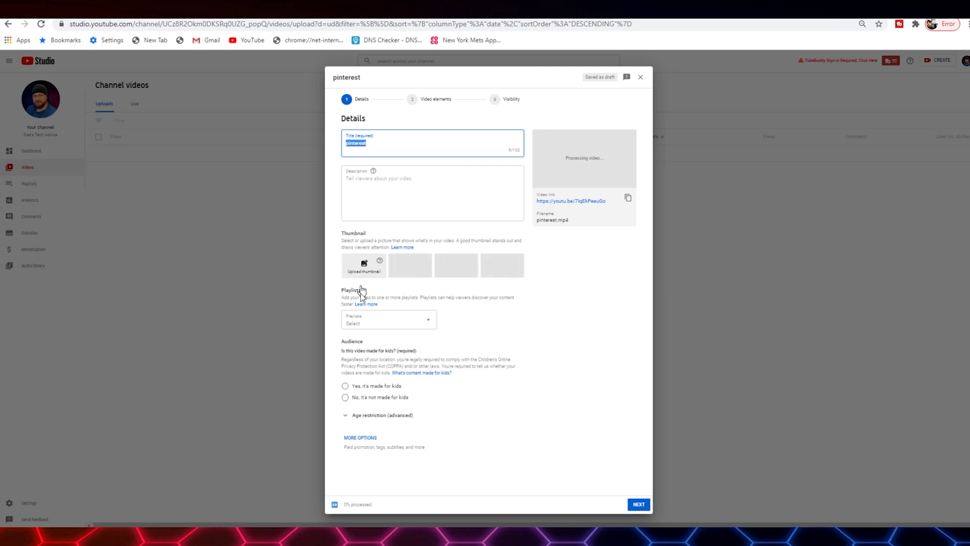
Mark the pinterest upload 'No, it's not made for kids' and expand More Options
left_click(345, 398)
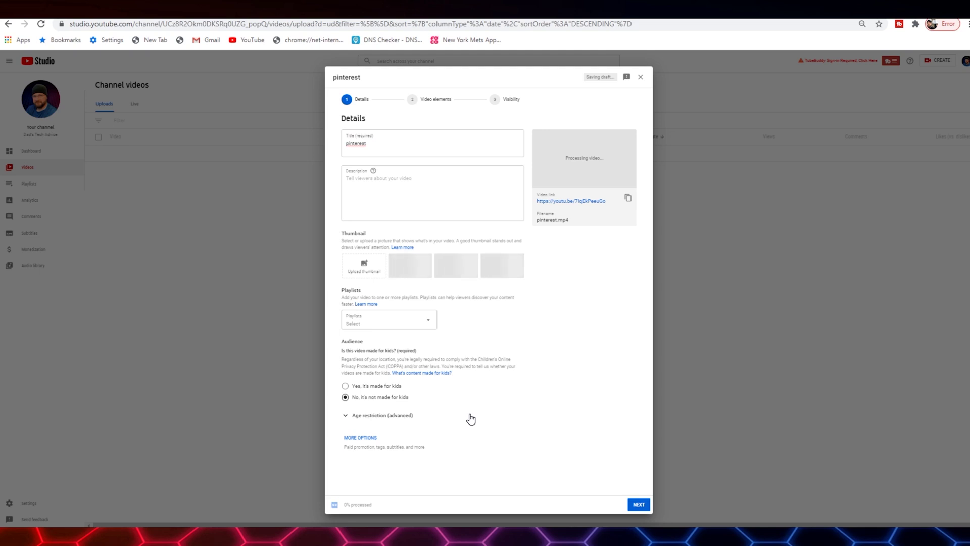
left_click(360, 438)
scroll(363, 384, "down", 3)
left_click(362, 368)
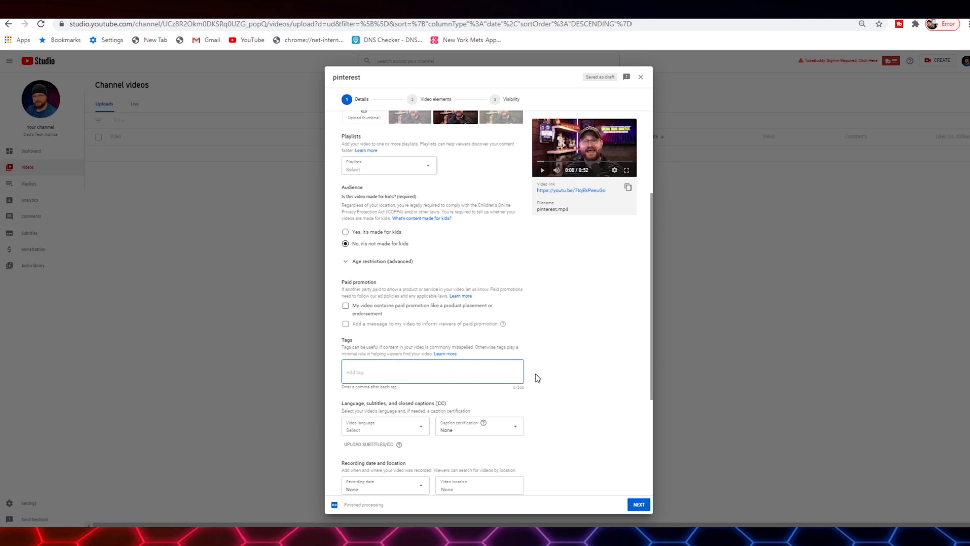
Set the video language to English
scroll(540, 371, "down", 1)
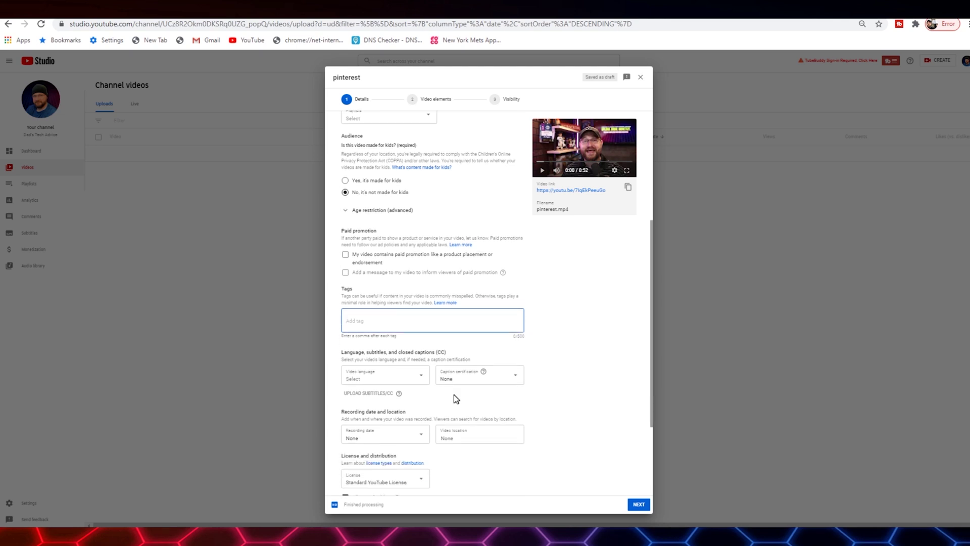
left_click(398, 383)
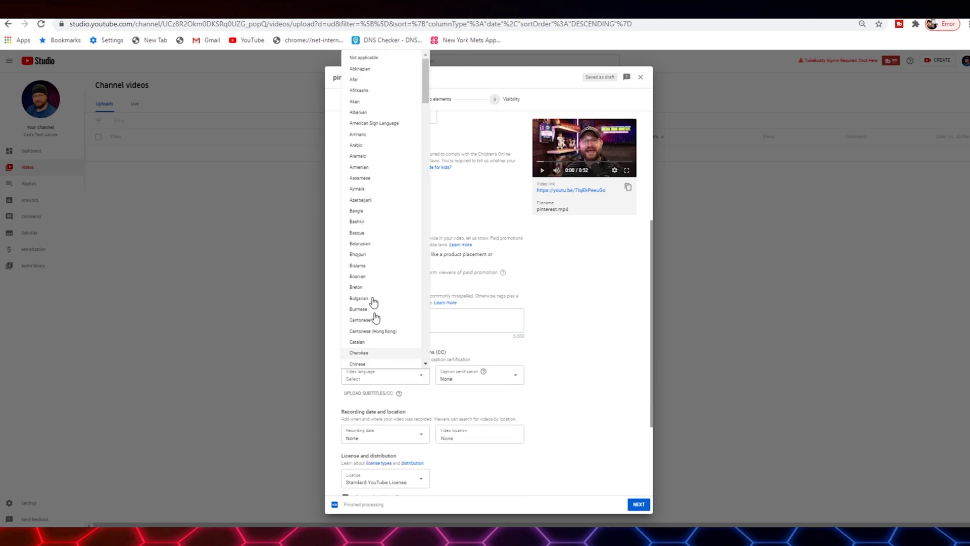
scroll(375, 214, "down", 5)
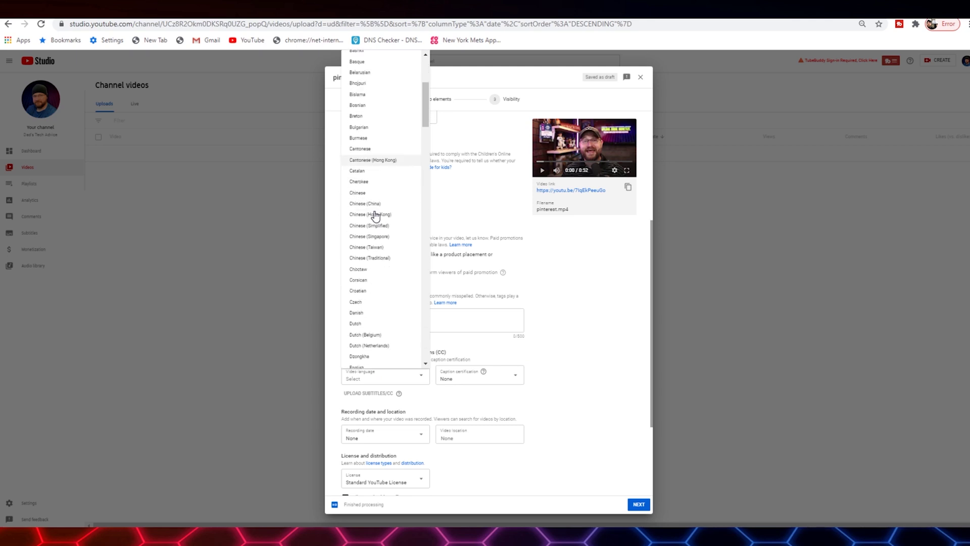
scroll(374, 214, "down", 1)
left_click(377, 236)
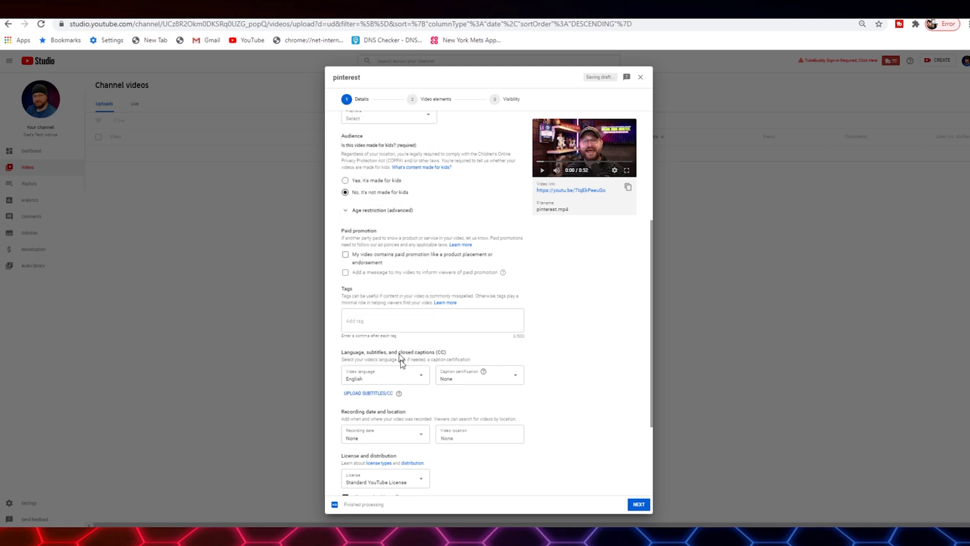
Keep the Standard YouTube License
scroll(470, 389, "down", 2)
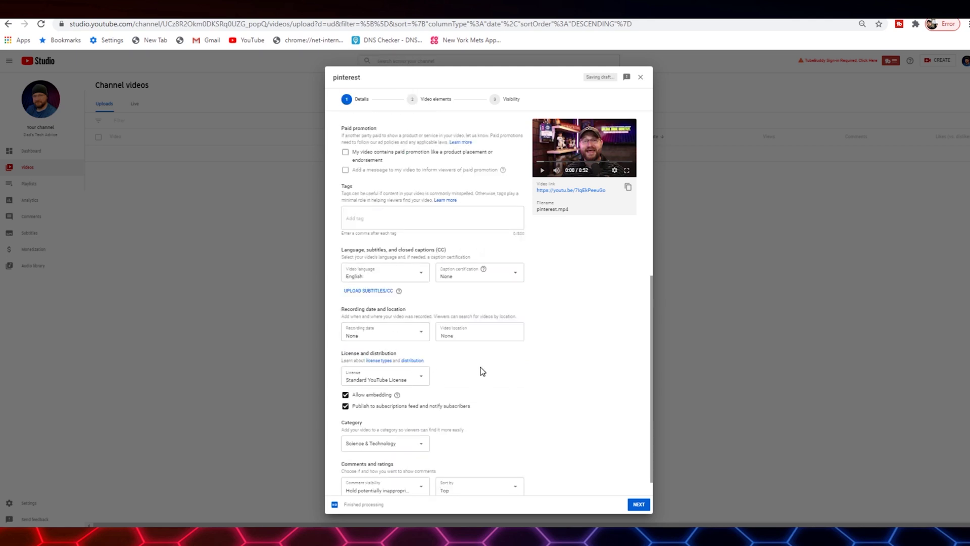
scroll(470, 382, "down", 1)
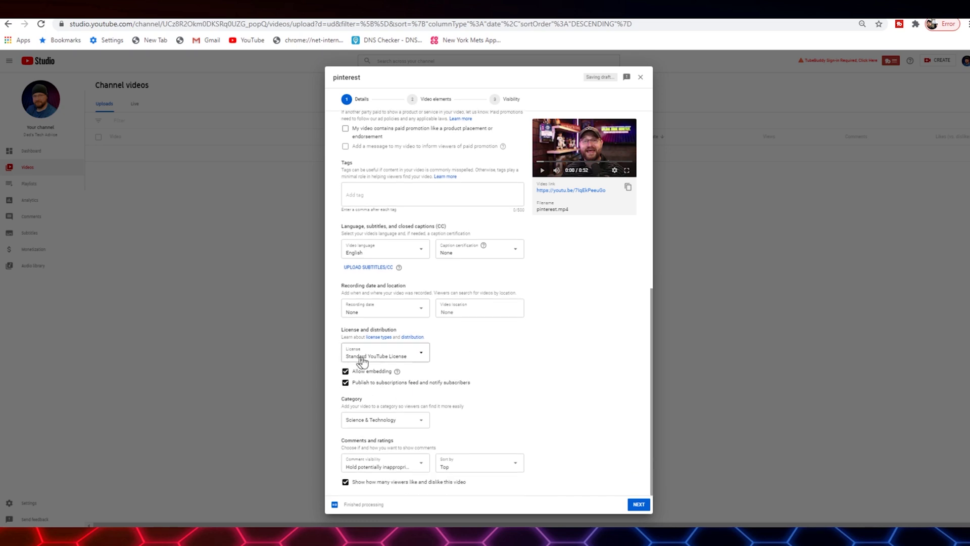
left_click(415, 358)
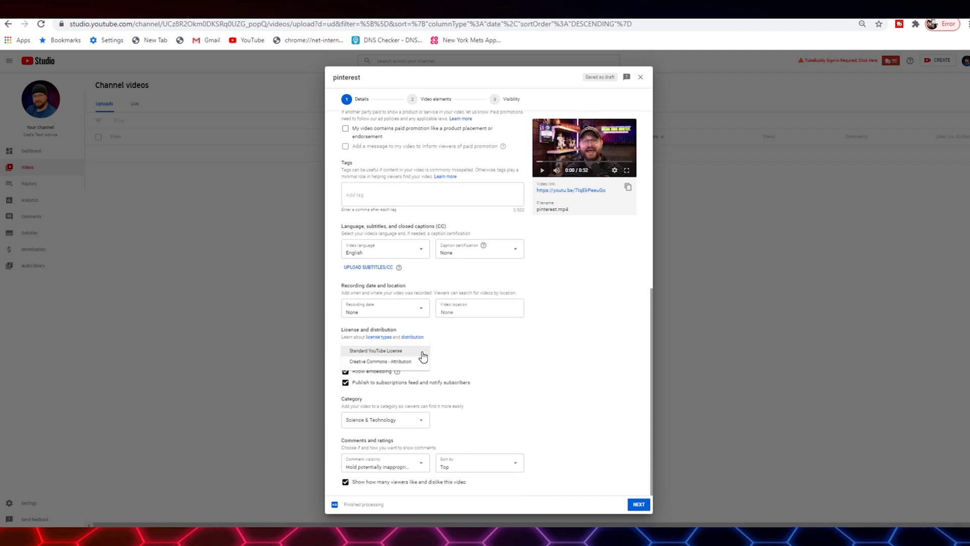
left_click(422, 352)
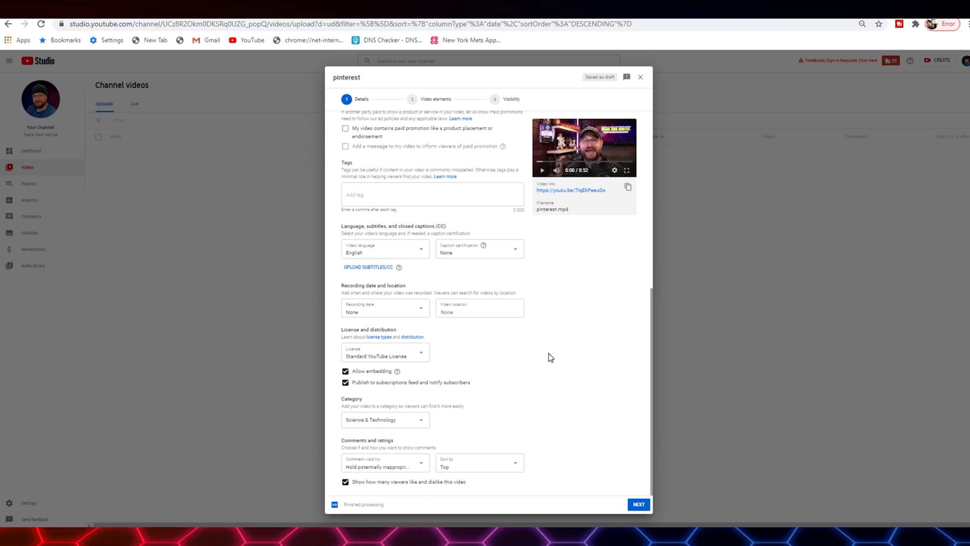
Set the video category to Education and continue to Video elements
left_click(412, 422)
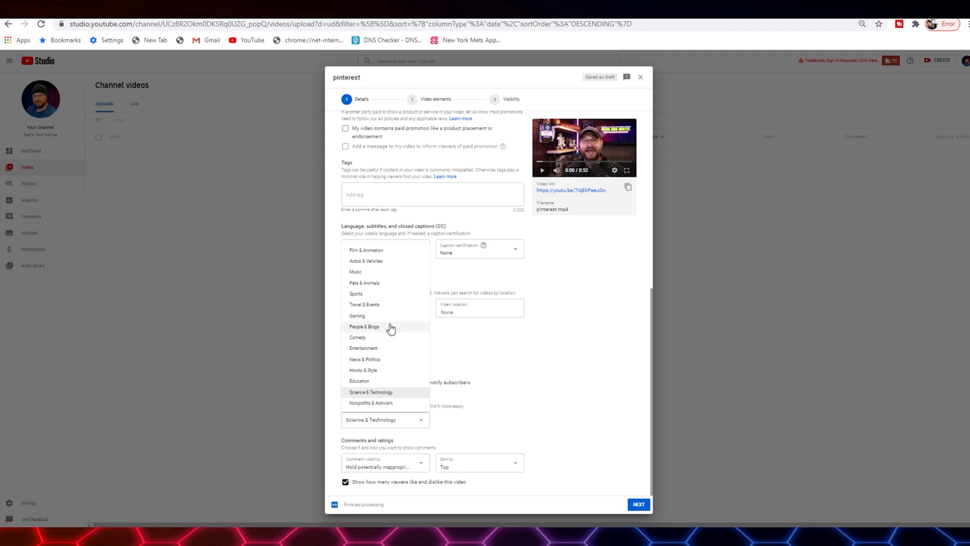
left_click(401, 426)
left_click(401, 425)
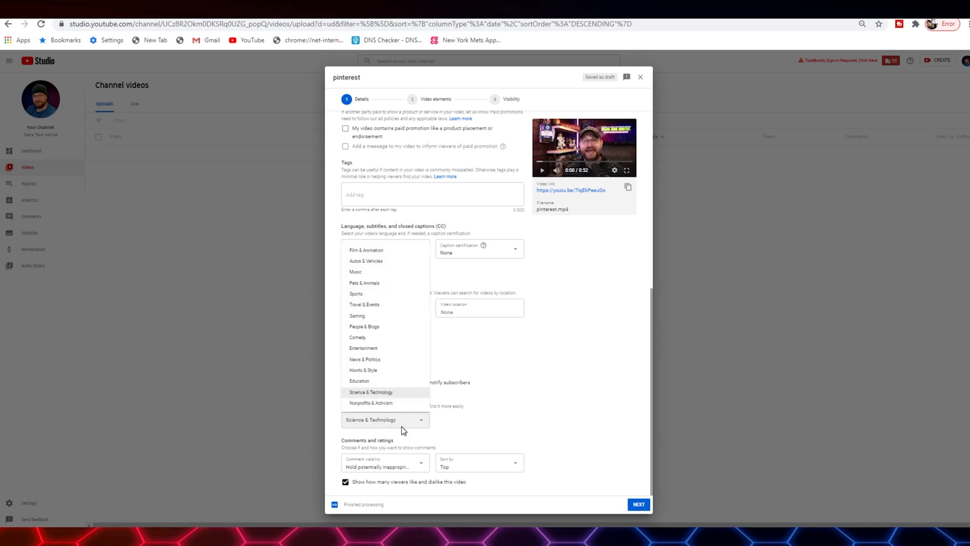
left_click(391, 381)
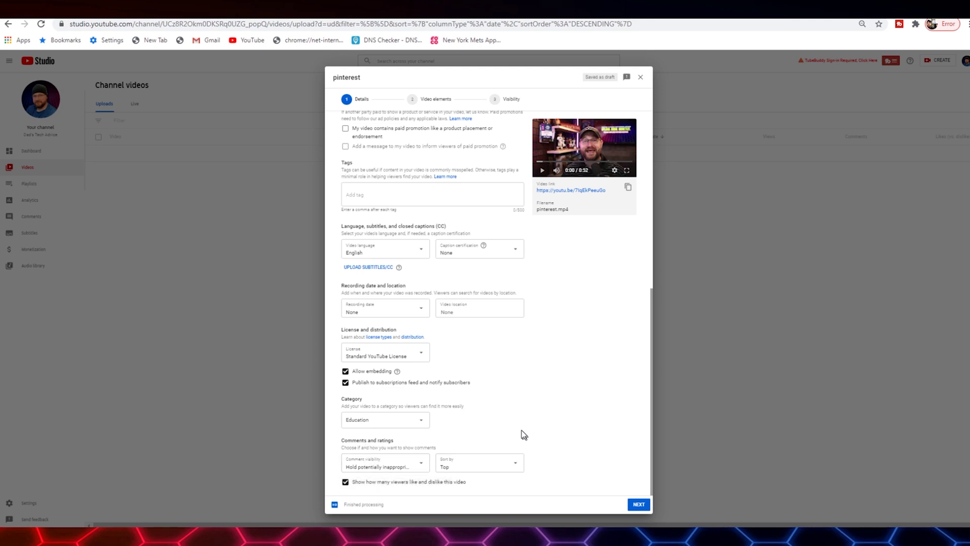
scroll(571, 323, "up", 5)
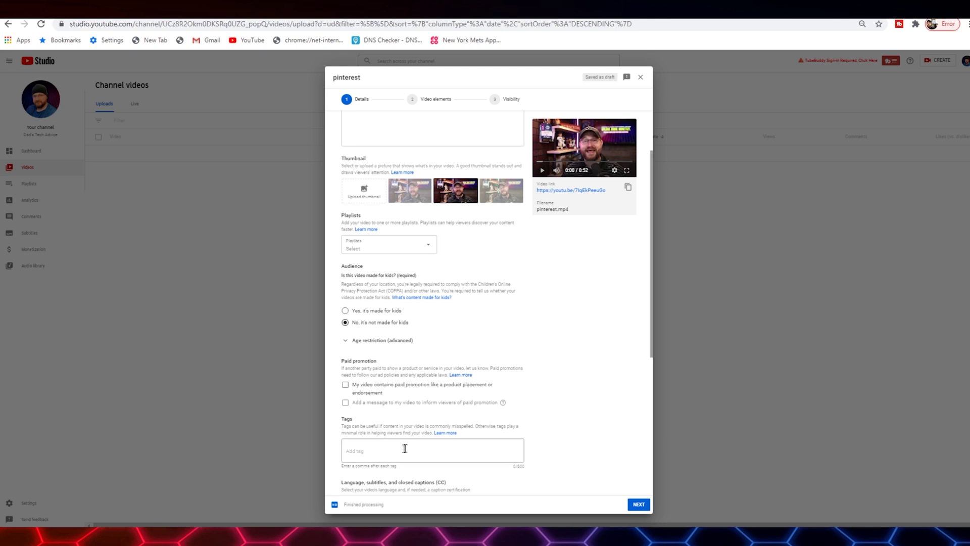
scroll(566, 369, "up", 2)
scroll(500, 362, "down", 3)
scroll(503, 361, "down", 4)
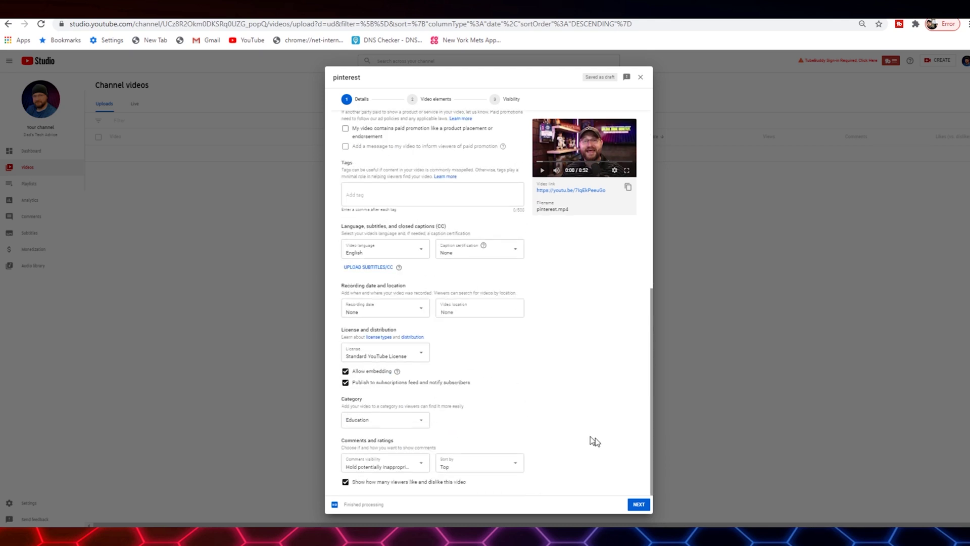
left_click(638, 504)
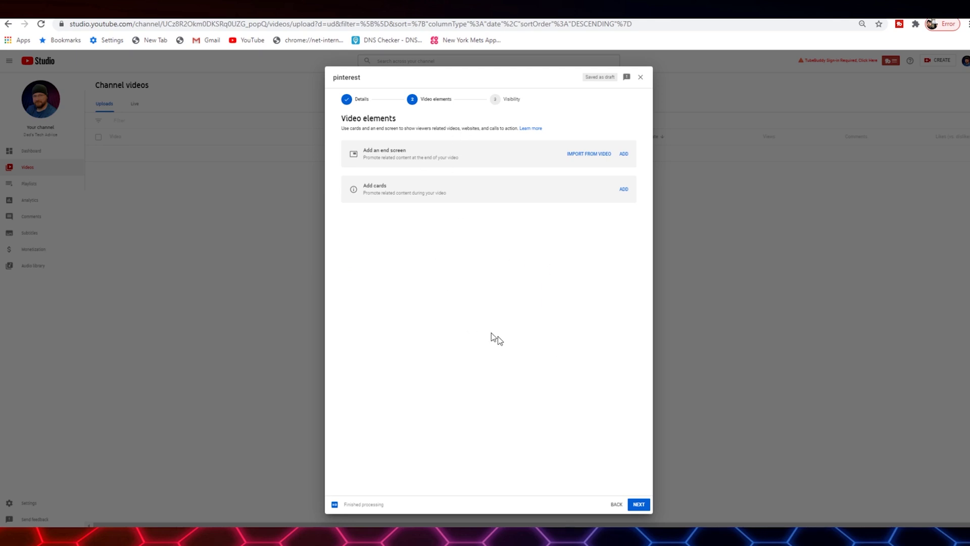
Skip past Video elements, set visibility to Unlisted and save to publish
left_click(646, 510)
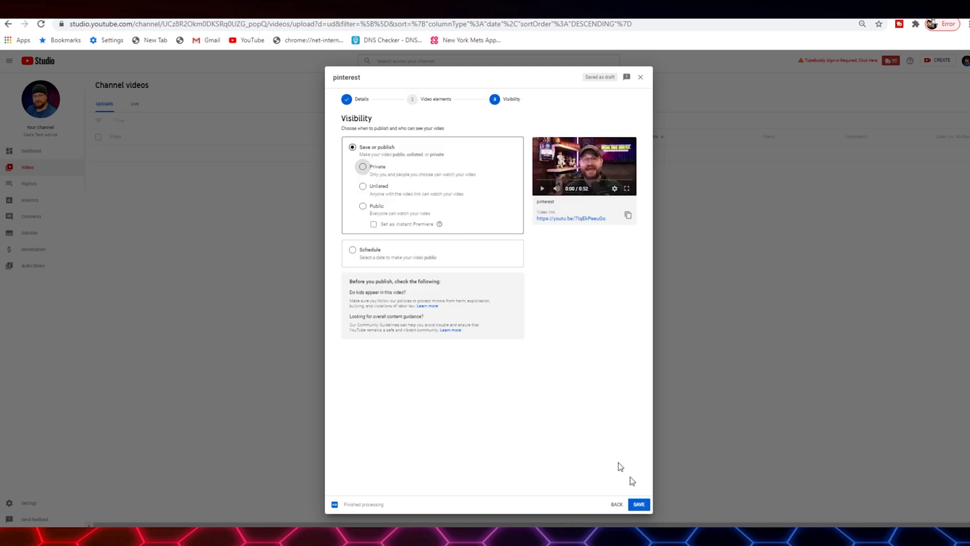
left_click(363, 186)
left_click(638, 504)
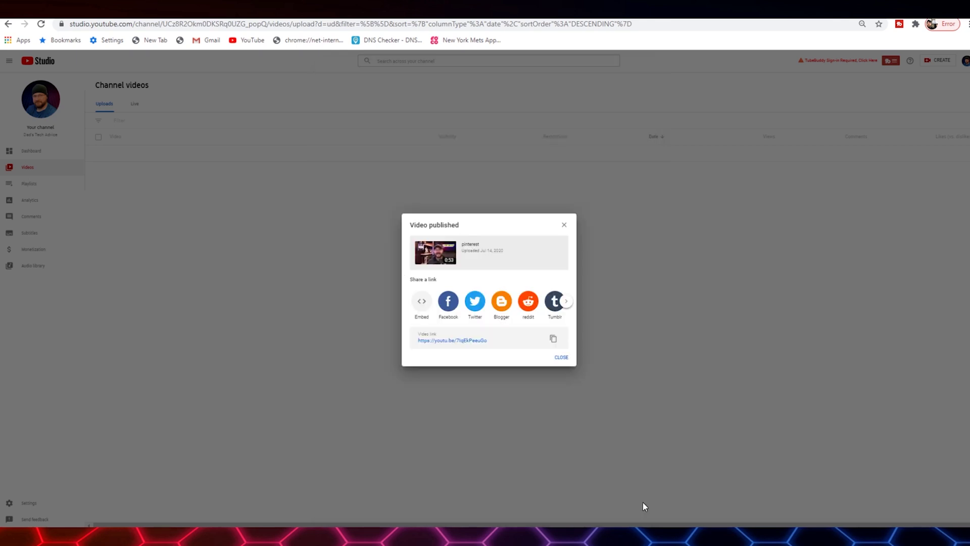
Dismiss the Video published dialog, open the account menu and select the browser's address
left_click(565, 359)
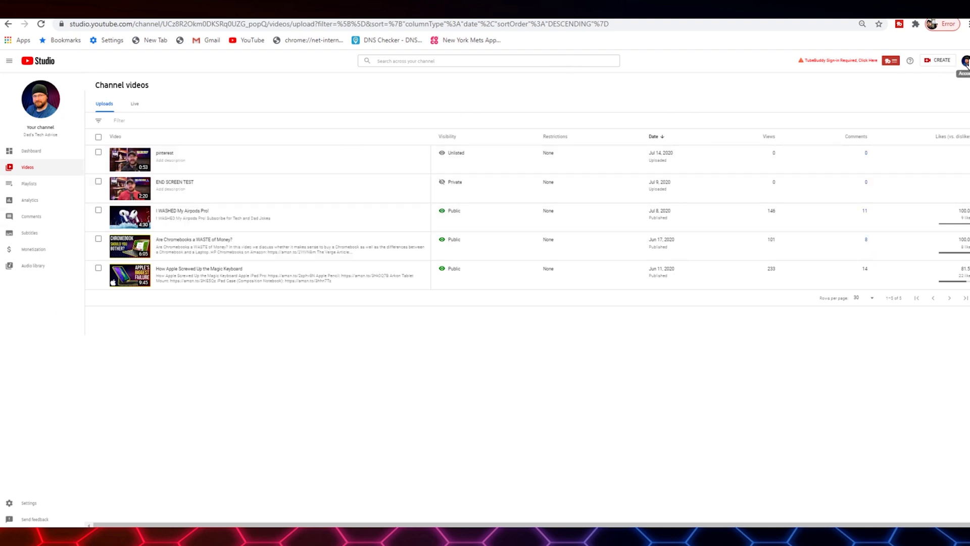
left_click(965, 61)
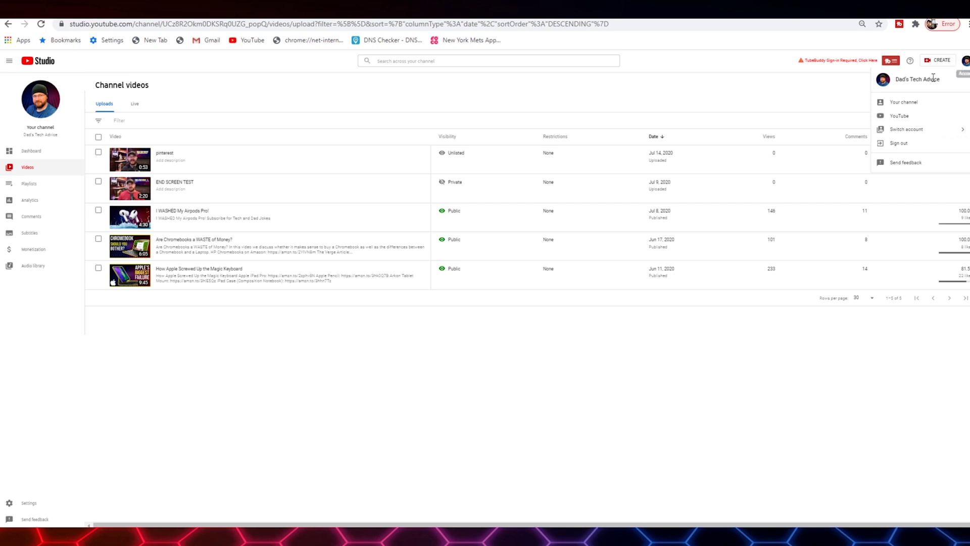
left_click(172, 32)
Go to youtube.com, visit Your channel, then return to YouTube Studio via the avatar menu
type("youtube.com")
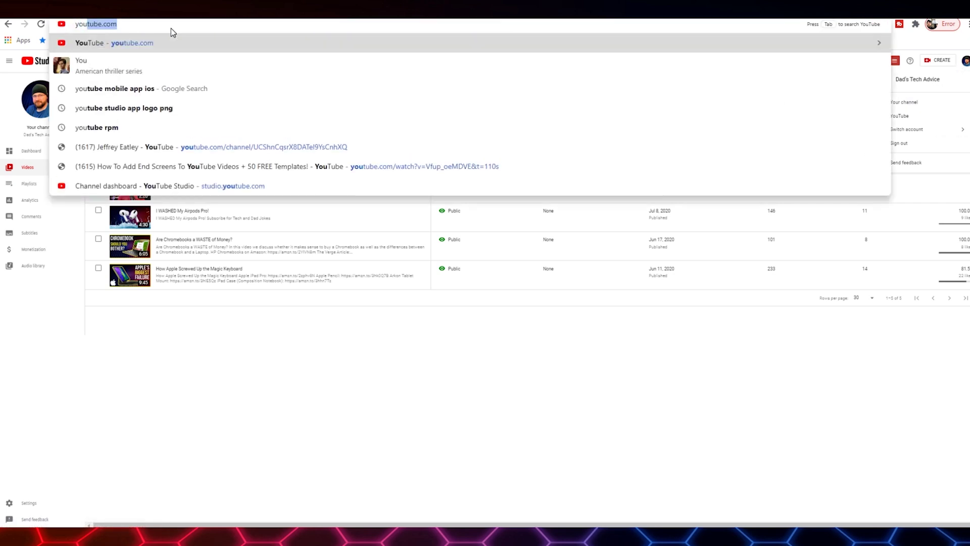
key("Return")
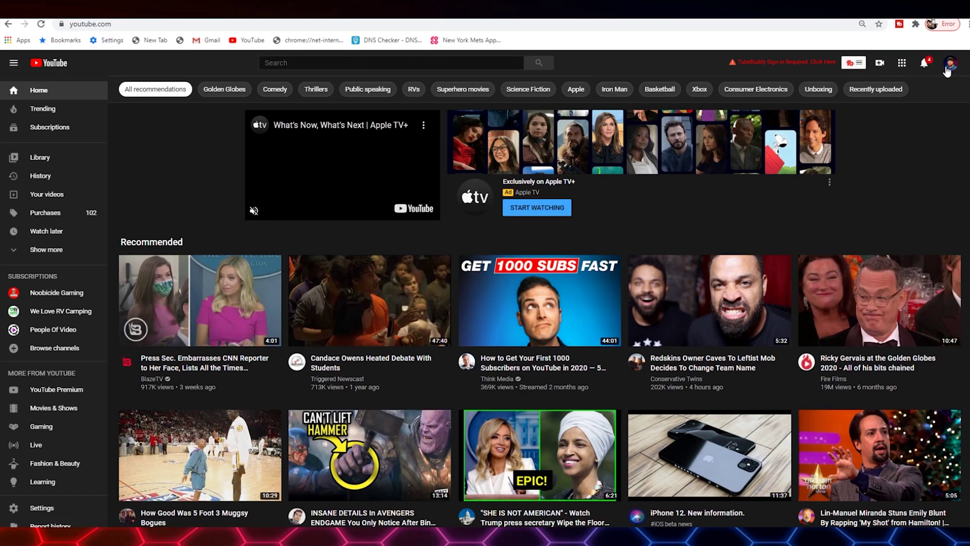
left_click(951, 63)
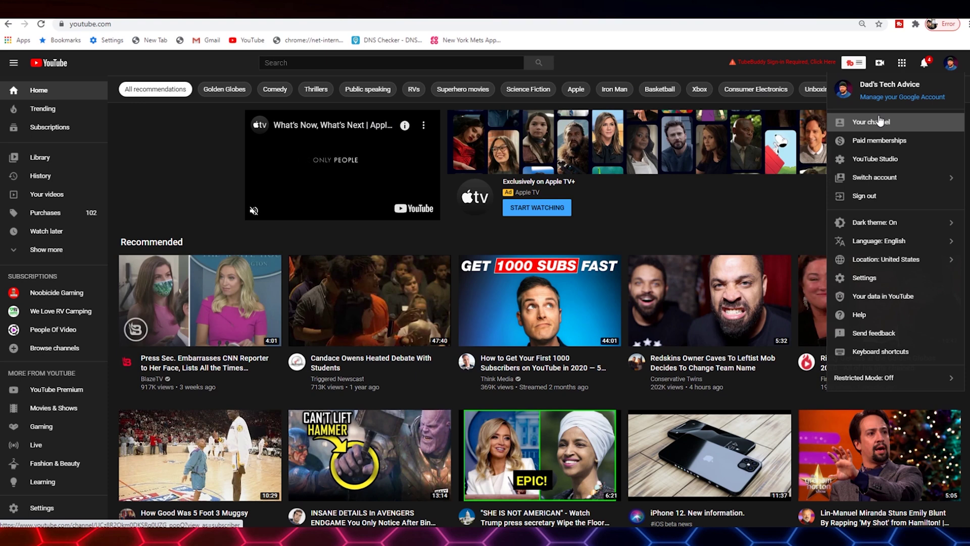
left_click(890, 124)
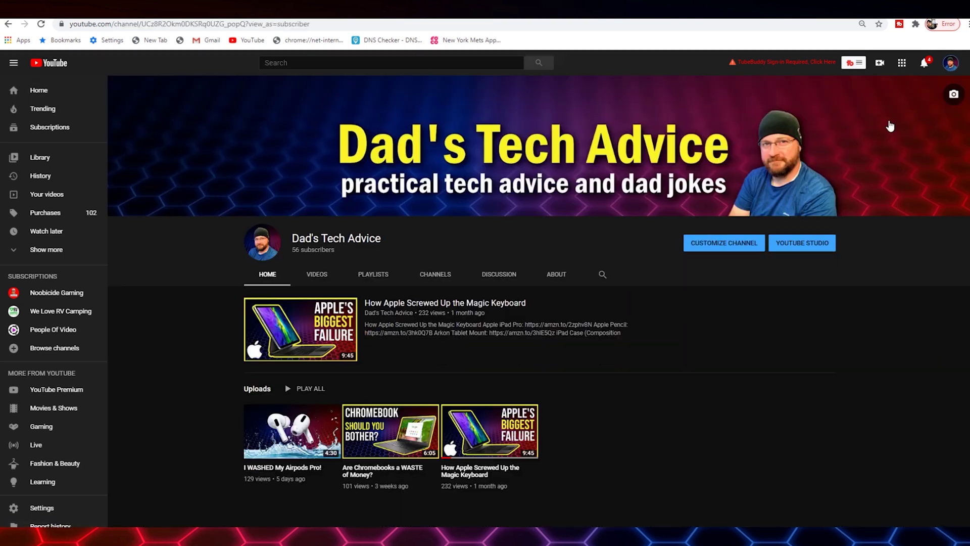
left_click(950, 66)
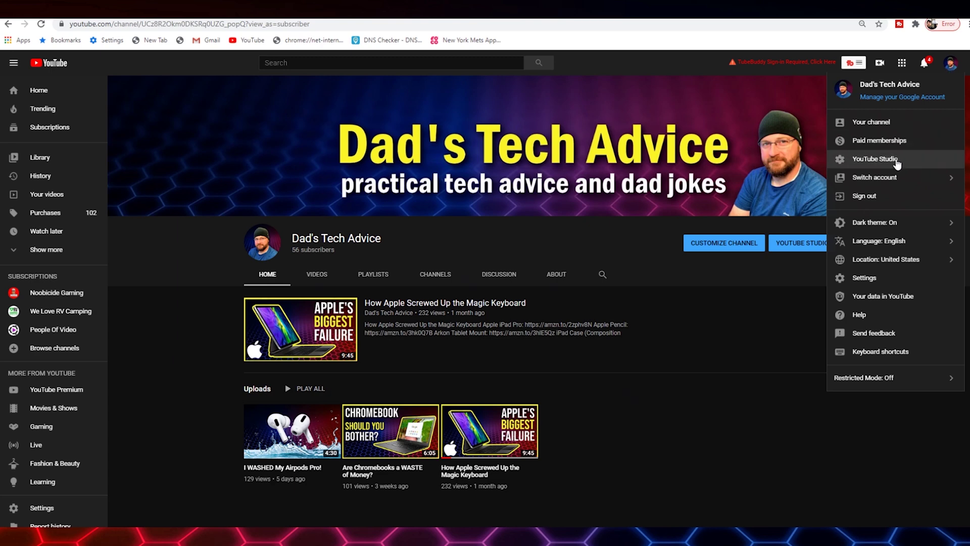
left_click(896, 160)
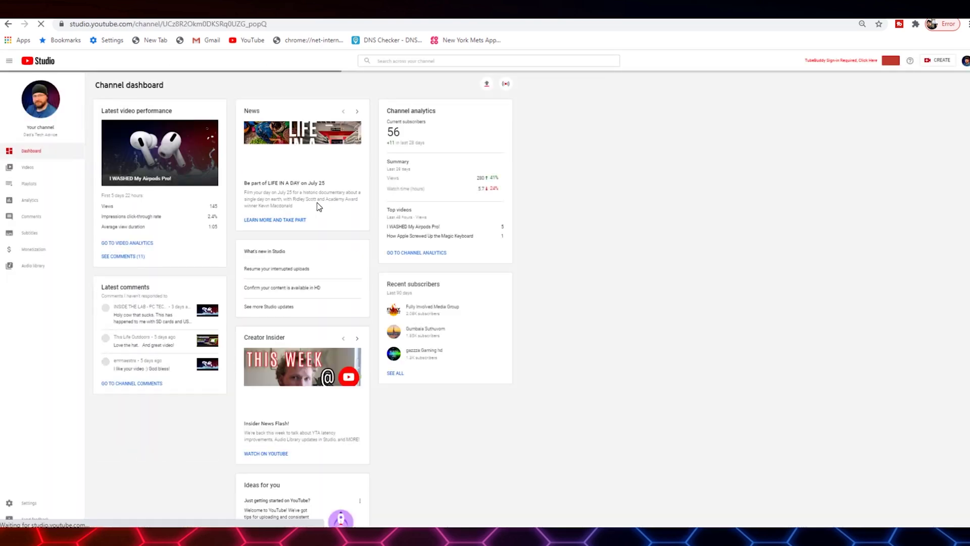
Show Channel videos from the Videos entry in the Studio sidebar
left_click(45, 169)
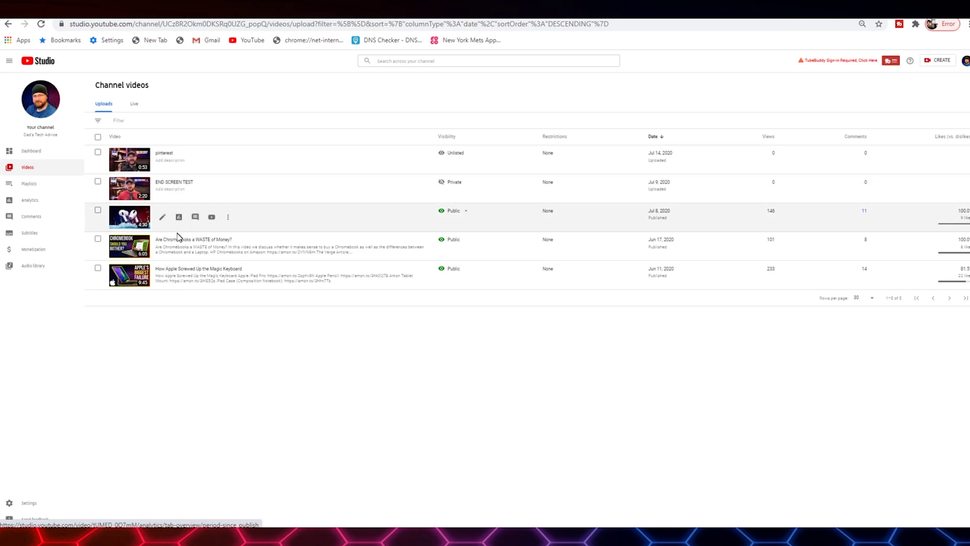
Retitle the pinterest video 'Clever Title' and pick the third auto-generated thumbnail
left_click(163, 161)
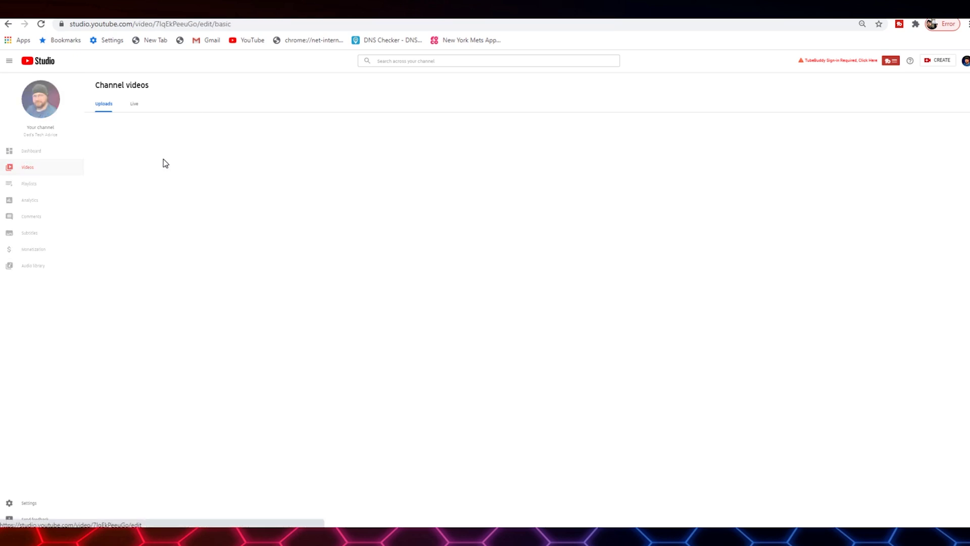
left_click_drag(101, 126, 123, 160)
left_click(158, 173)
double_click(171, 137)
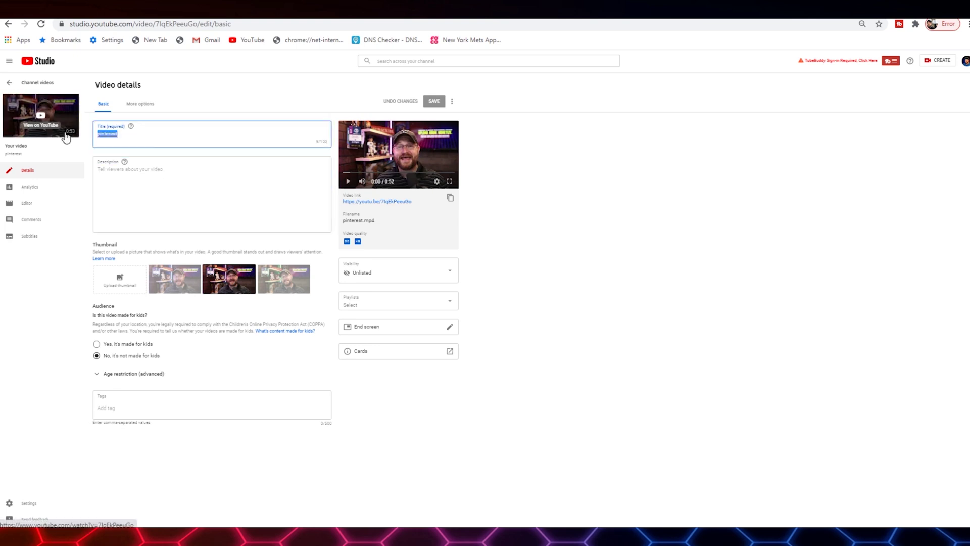
type("Clever Title")
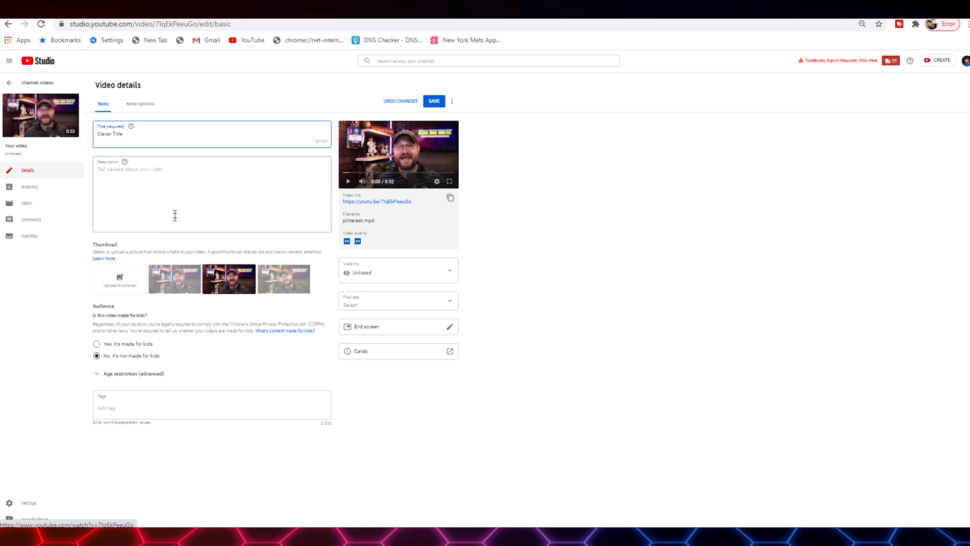
left_click(172, 202)
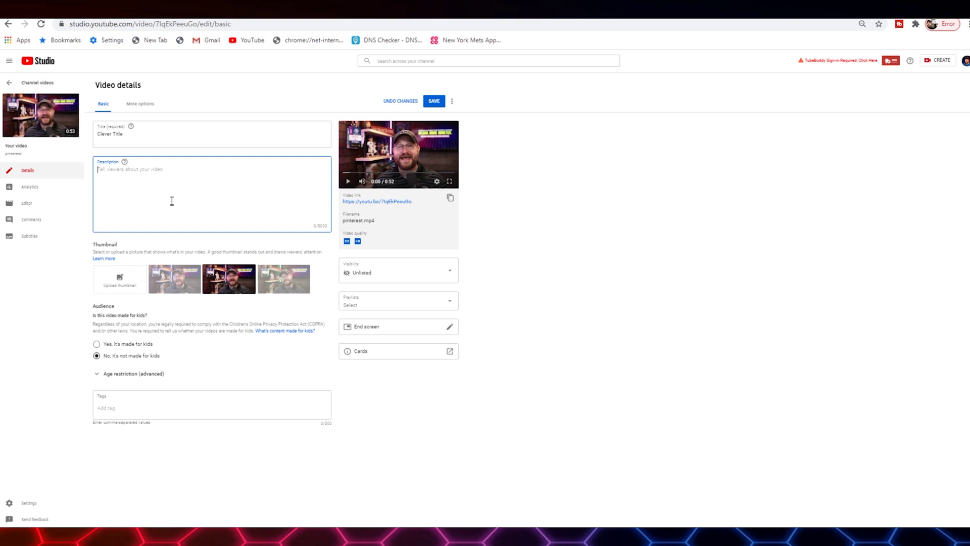
left_click(109, 295)
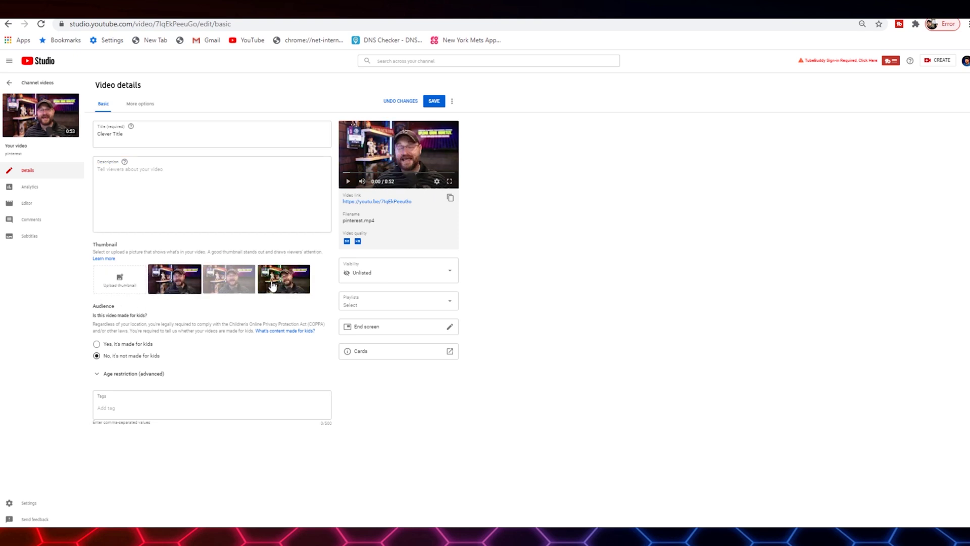
Cancel a custom thumbnail upload and save the new title and thumbnail
left_click(132, 285)
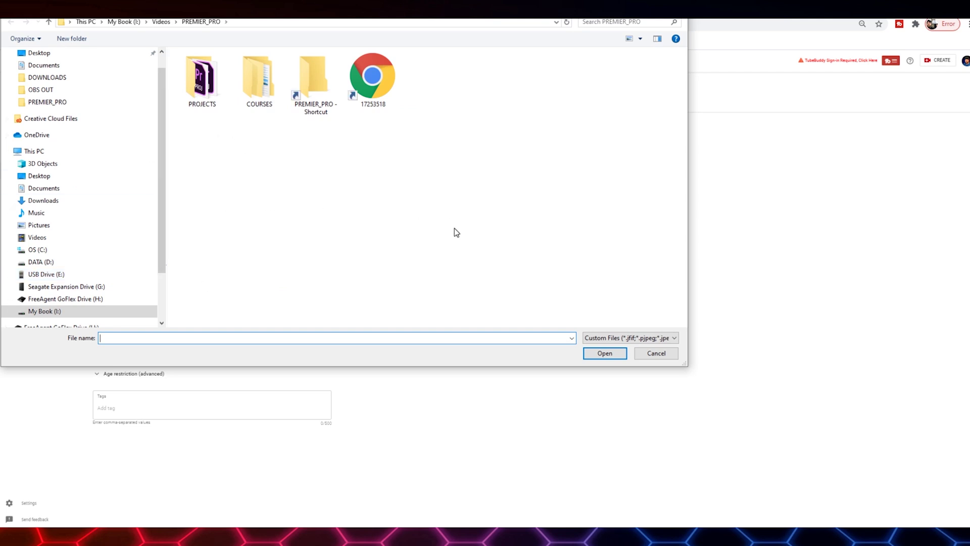
left_click(655, 353)
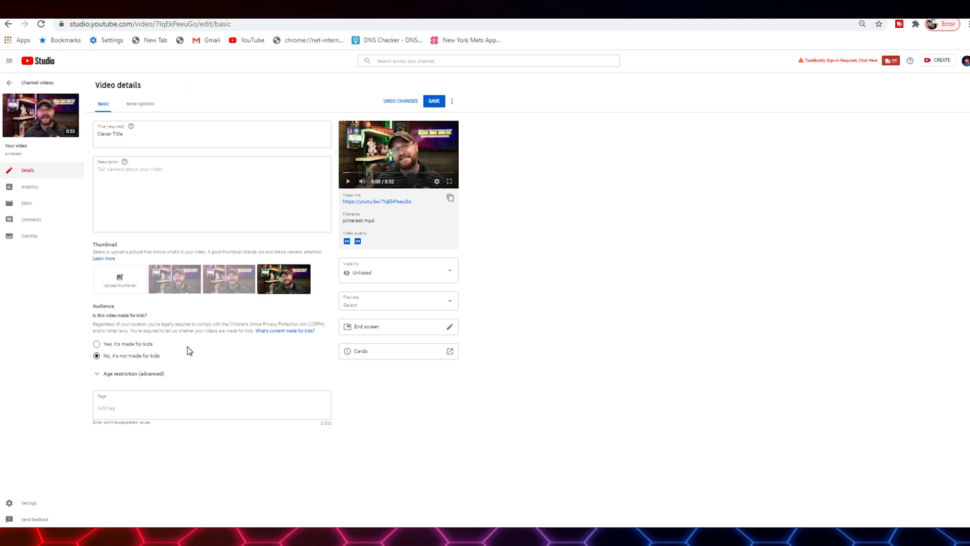
key("Tab")
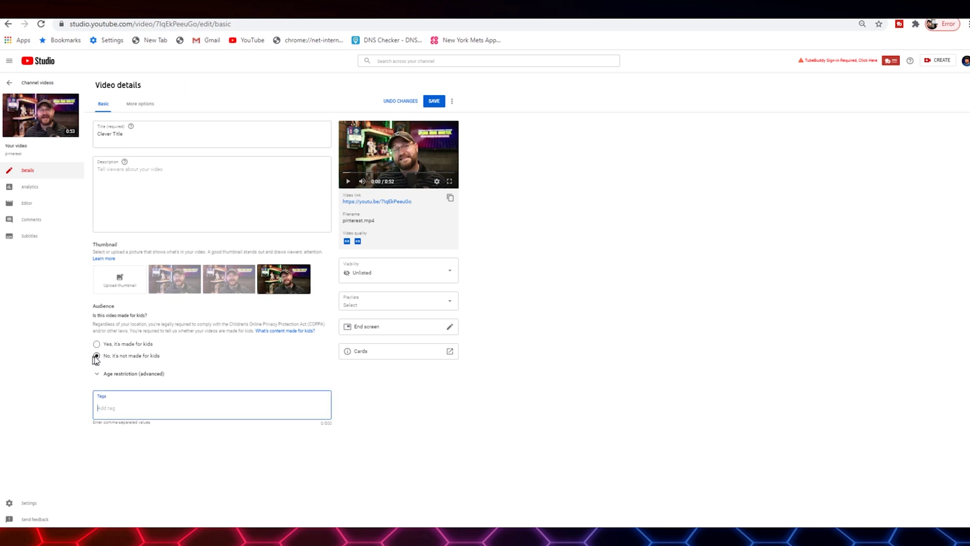
left_click(434, 99)
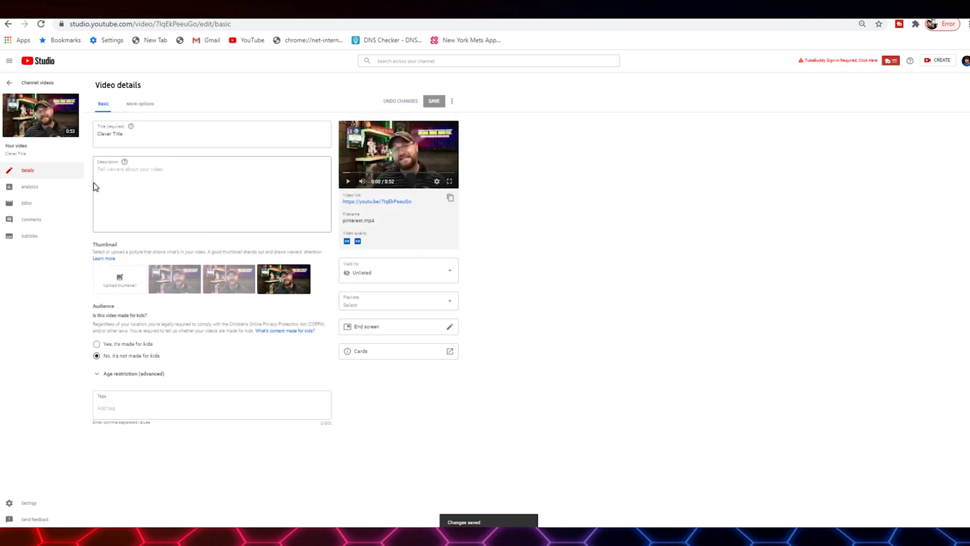
In the Editor, add the Latest Videos from Dad's Tech Advice playlist element starting at 47:23
left_click(34, 204)
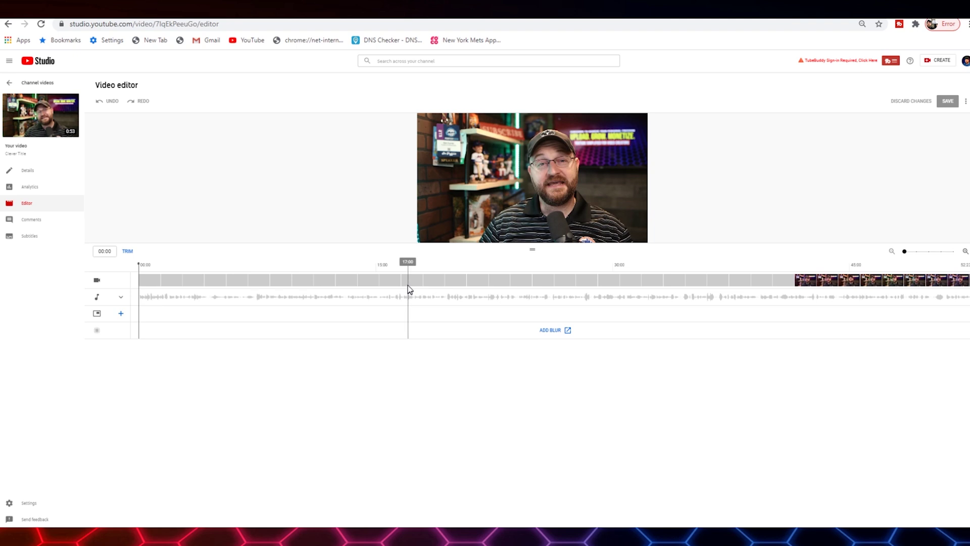
left_click(121, 315)
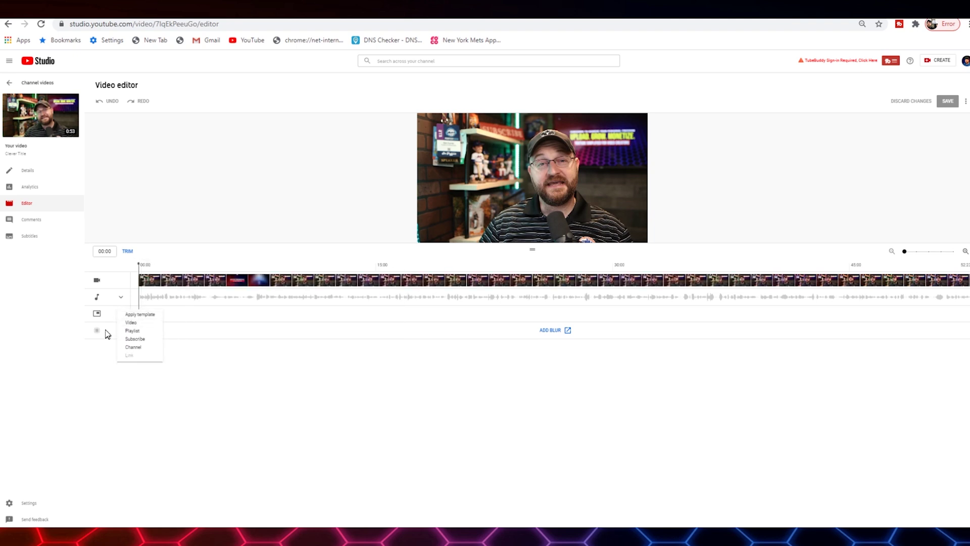
left_click(135, 358)
left_click(122, 317)
left_click(133, 330)
left_click(353, 221)
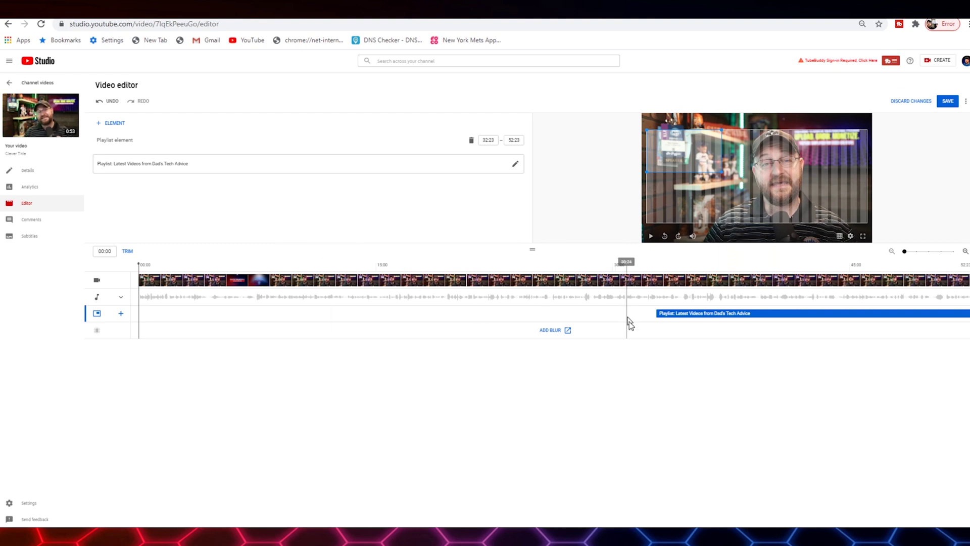
left_click_drag(654, 312, 923, 315)
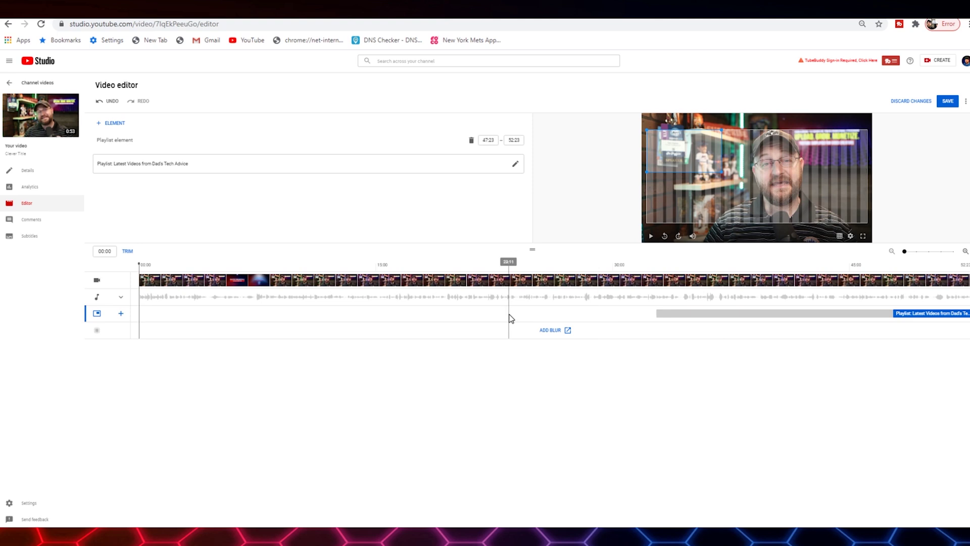
Add a Subscribe element from 47:23, placing it bottom-right and the playlist top-right, then preview
left_click(121, 314)
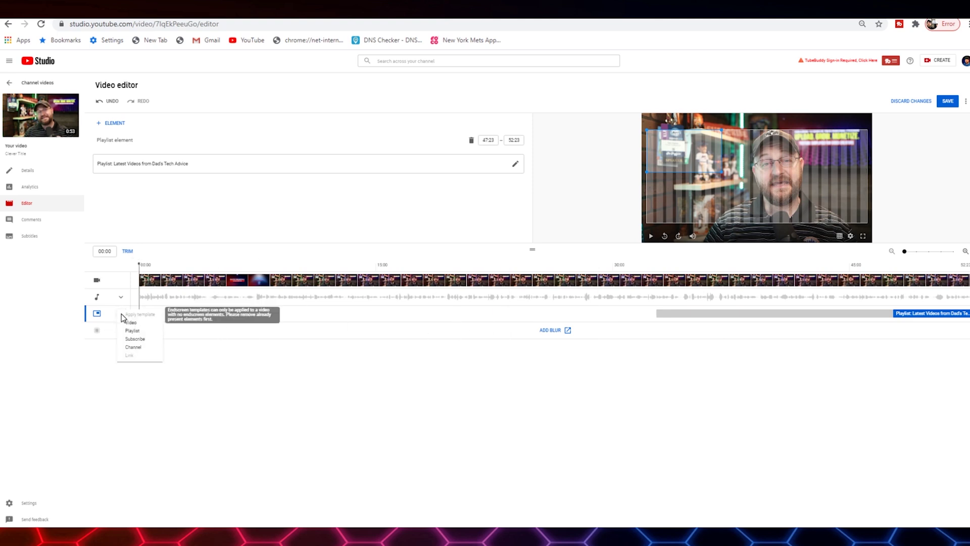
left_click(137, 340)
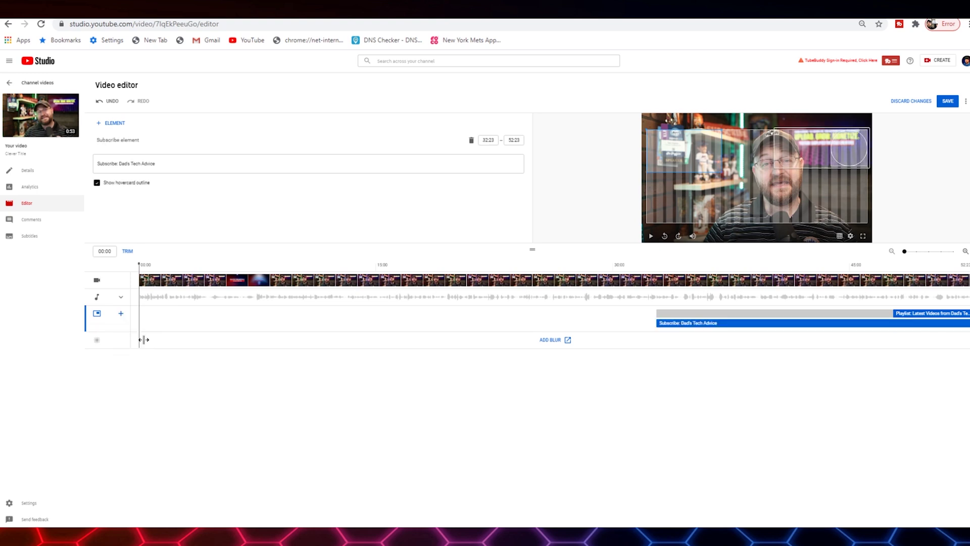
left_click_drag(653, 322, 893, 325)
left_click(703, 168)
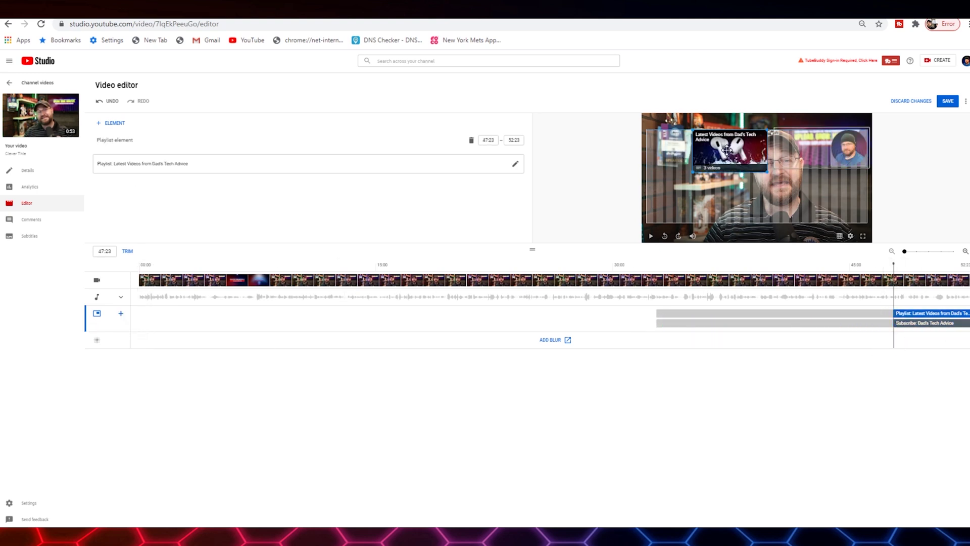
left_click_drag(853, 168, 859, 225)
left_click_drag(715, 143, 814, 144)
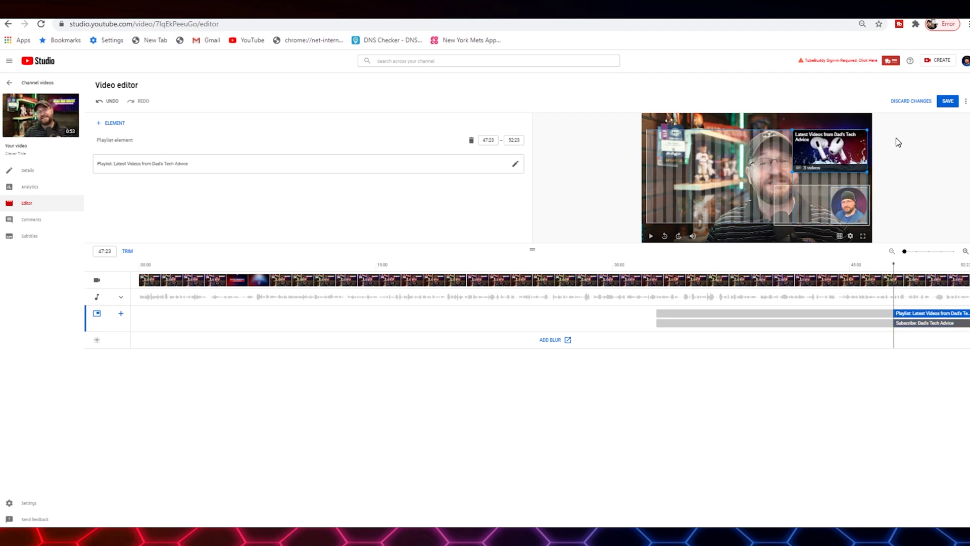
left_click(652, 236)
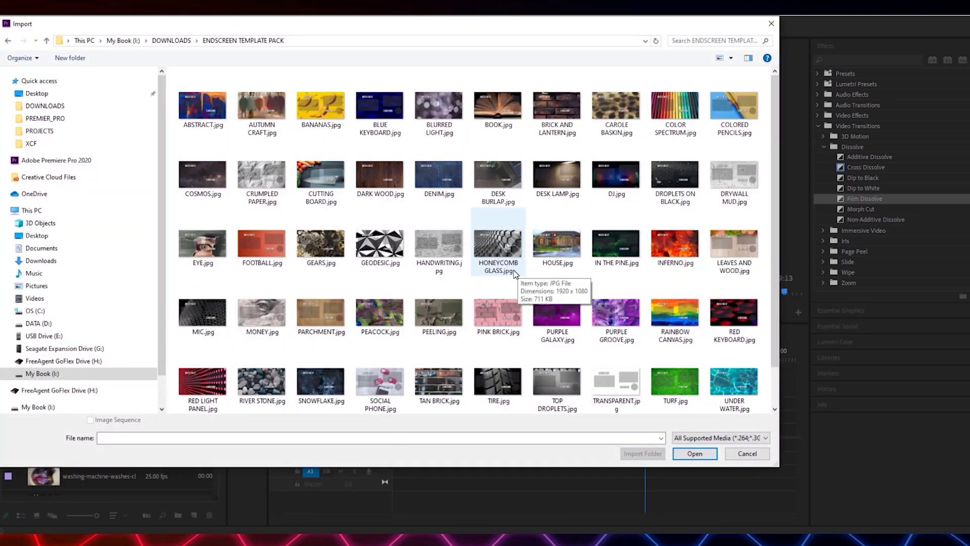
Import DJ.jpg, then nudge the picture-in-picture clip left and enlarge it slightly
left_click(616, 175)
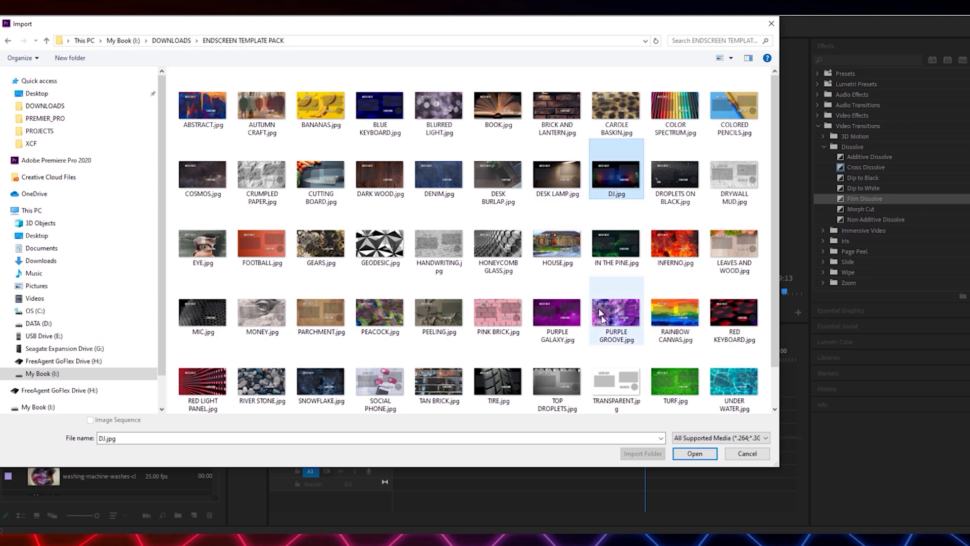
left_click(695, 453)
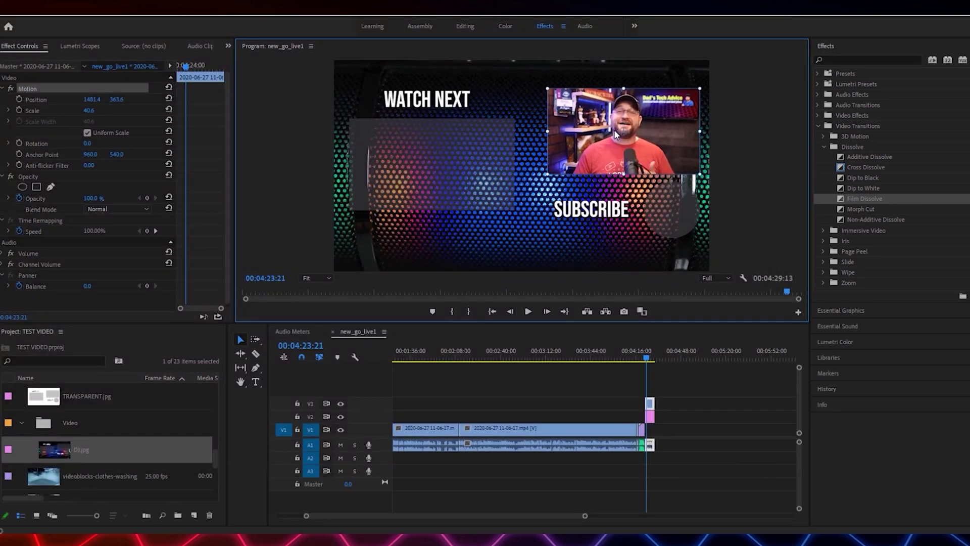
left_click_drag(614, 131, 614, 130)
left_click_drag(697, 172, 683, 170)
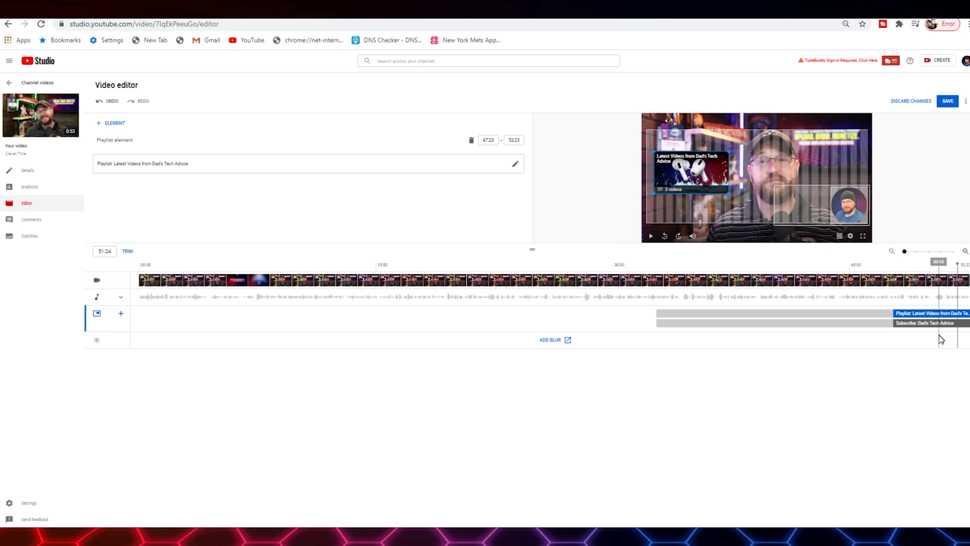
Save the end screen and reopen the Clever Title video's details from Channel videos
left_click(950, 101)
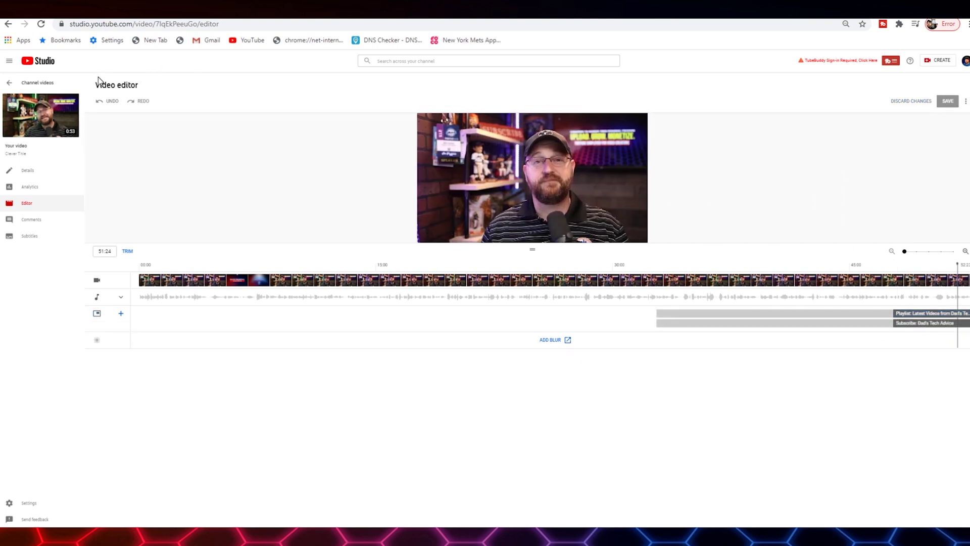
left_click(12, 83)
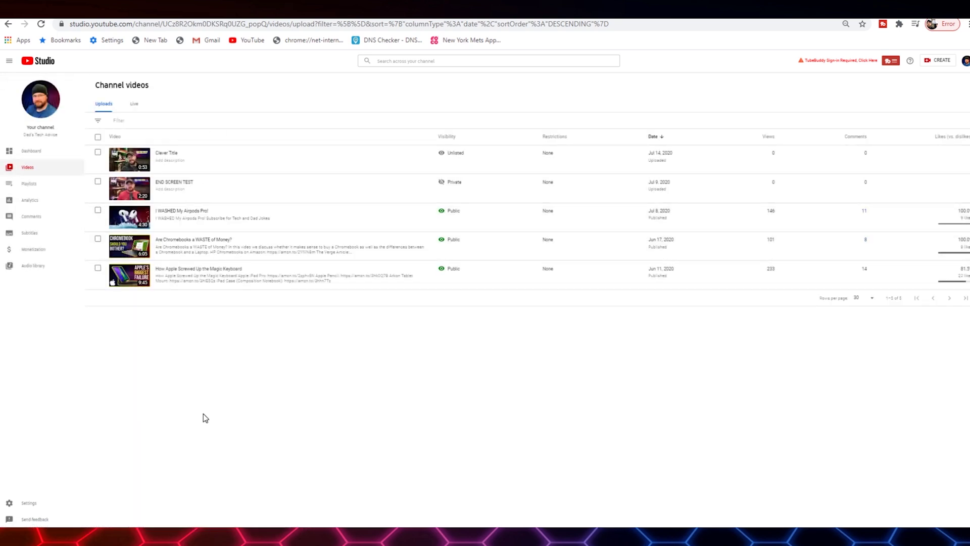
left_click(163, 159)
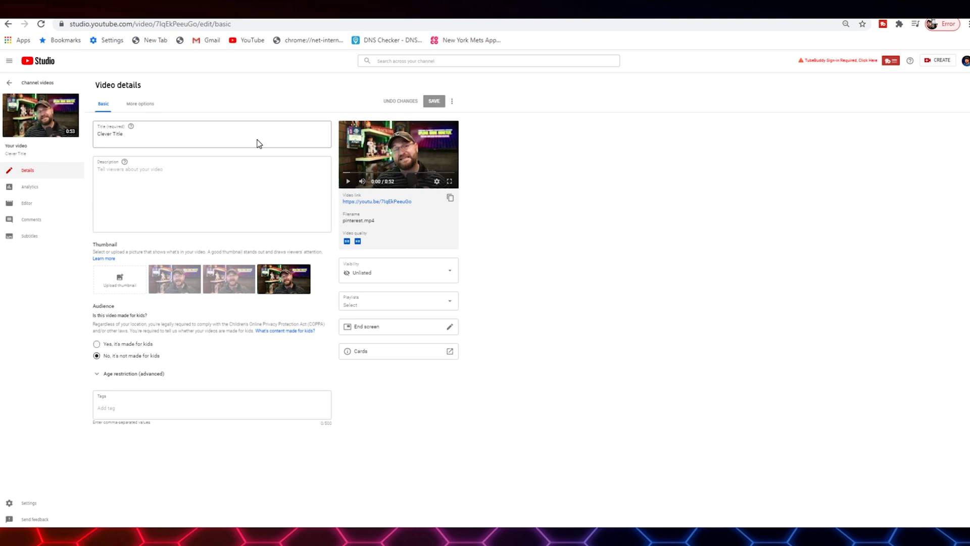
Set the video's visibility to Public
left_click(390, 277)
left_click(367, 314)
left_click(499, 379)
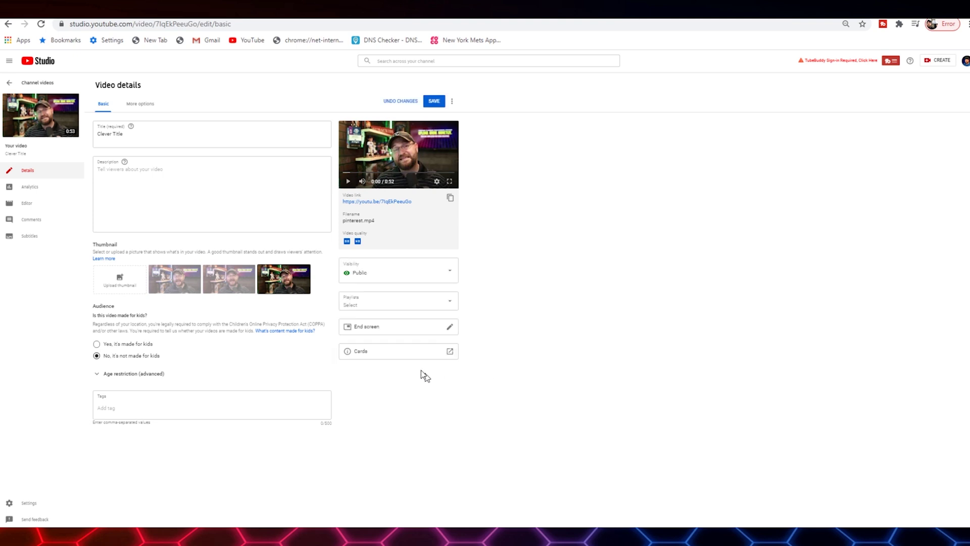
Add the video to the Latest Videos from Dad's Tech Advice playlist
left_click(379, 307)
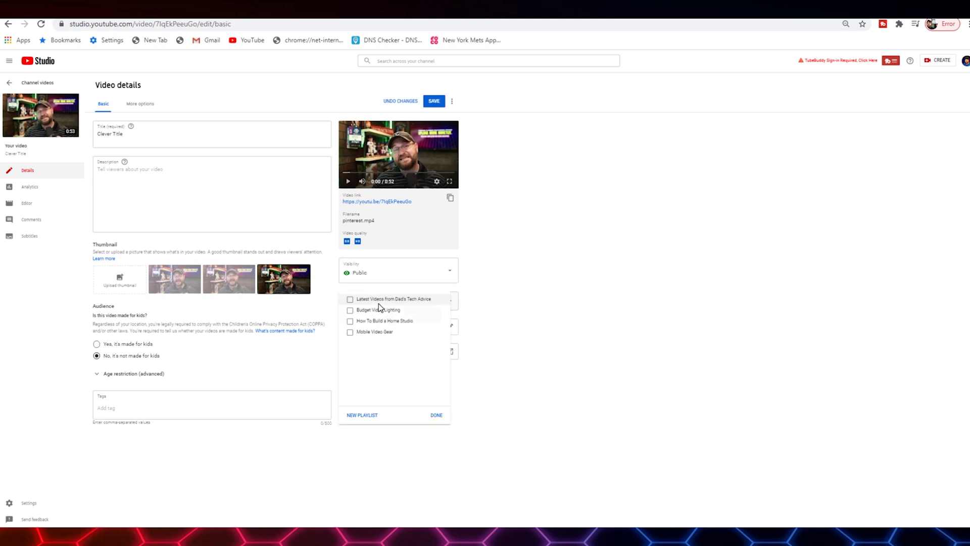
left_click(351, 300)
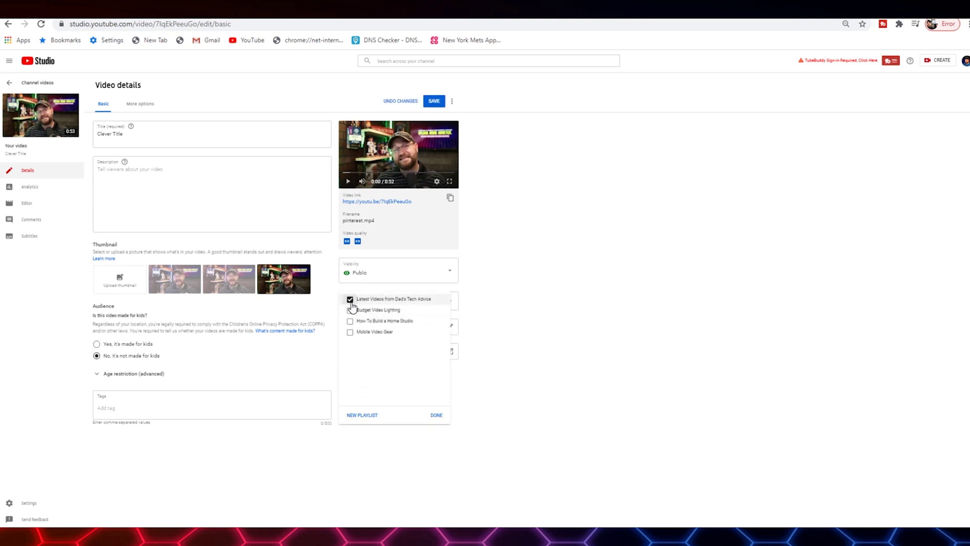
left_click(507, 335)
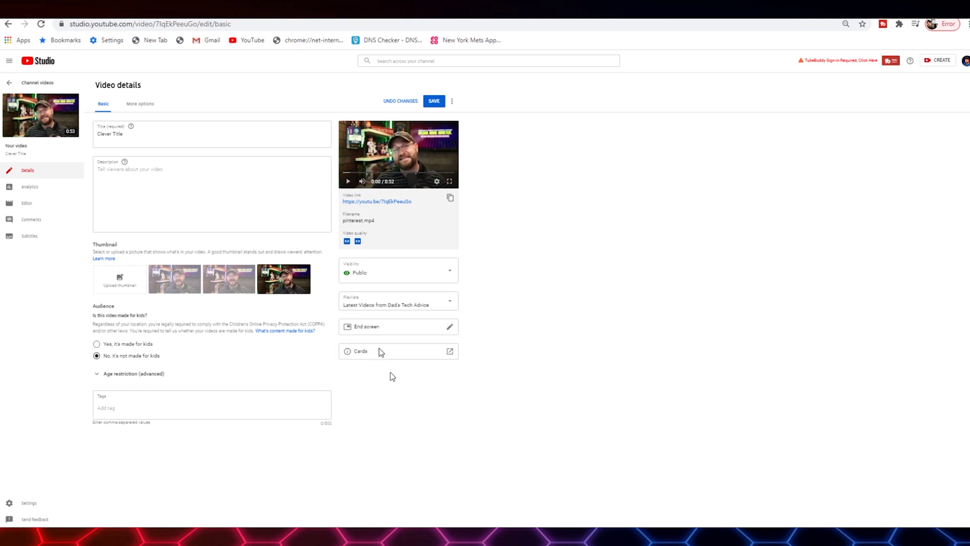